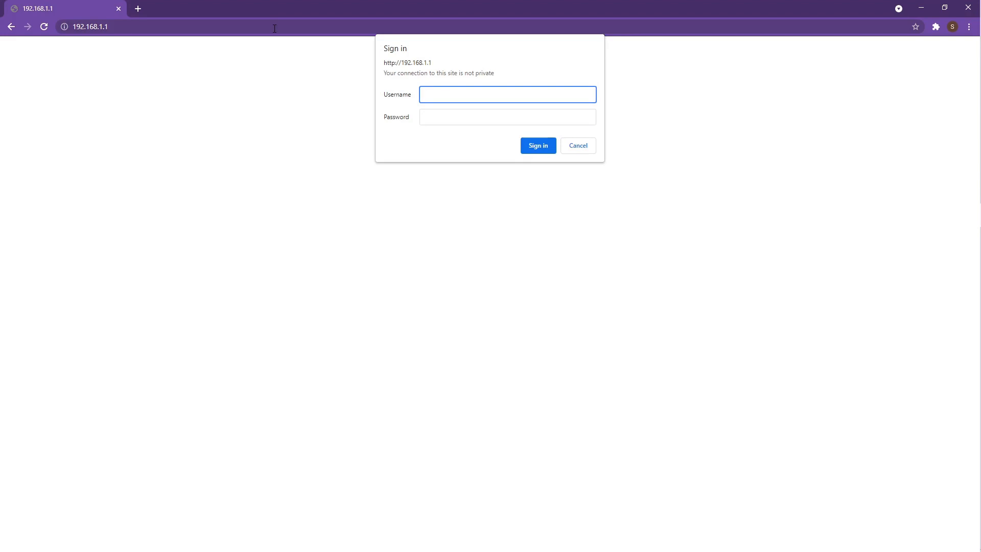
- Bring up Windows search to look for the command line
key(super)
- Launch Command Prompt and ping the router at 192.168.1.1
text(cmd)
key(Return)
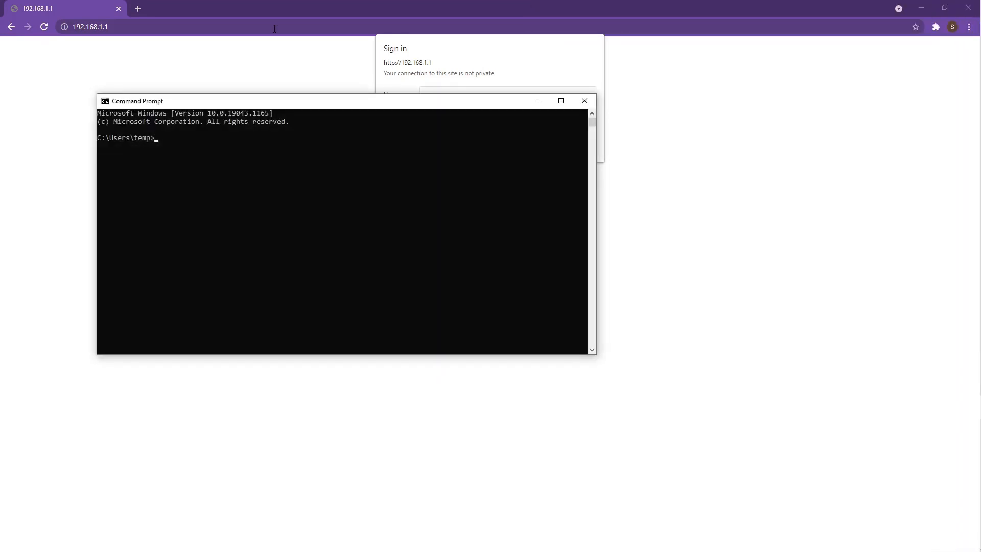
text(192.168.1.1)
key(Return)
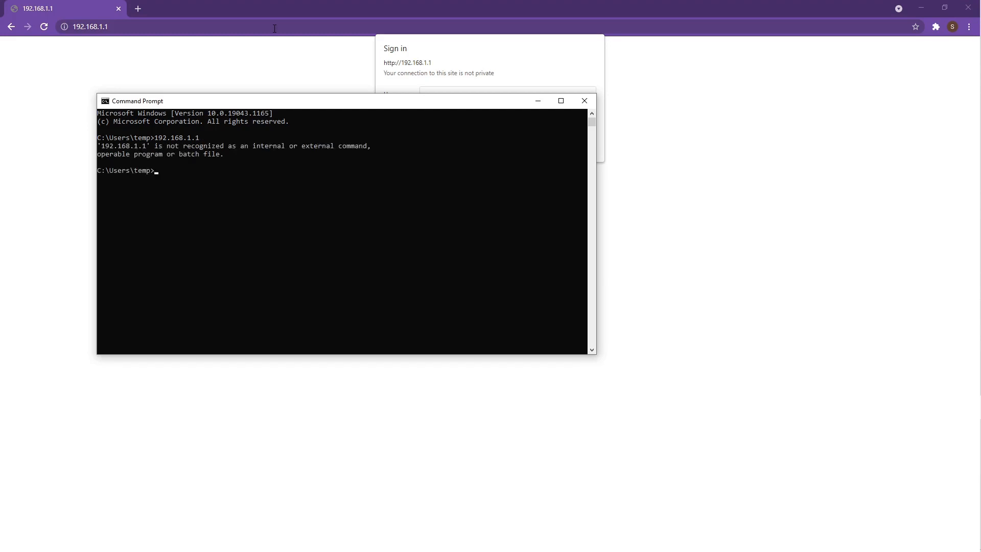
text(ping 192.168.1.1)
key(Return)
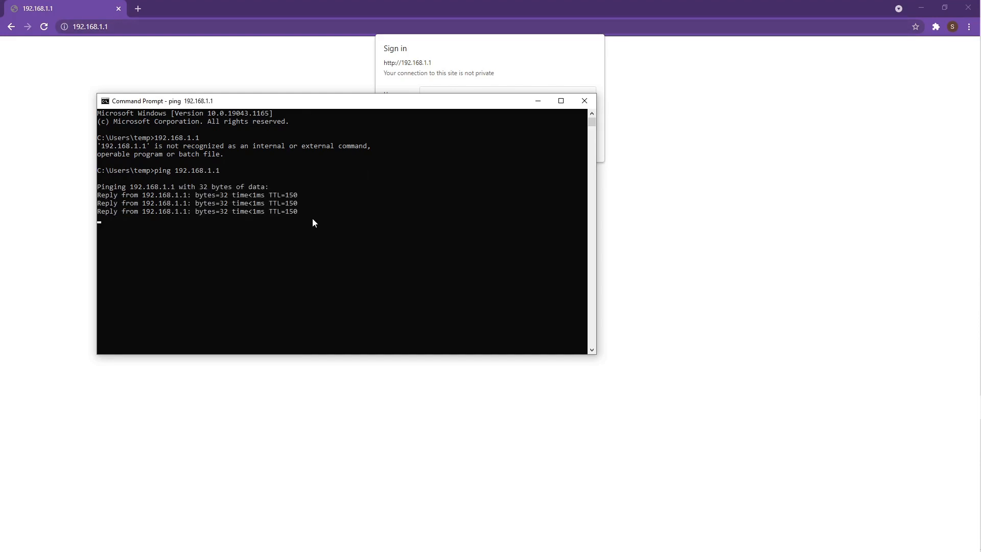
- Highlight the four ping reply lines showing 0% loss
drag(304, 220, 96, 193)
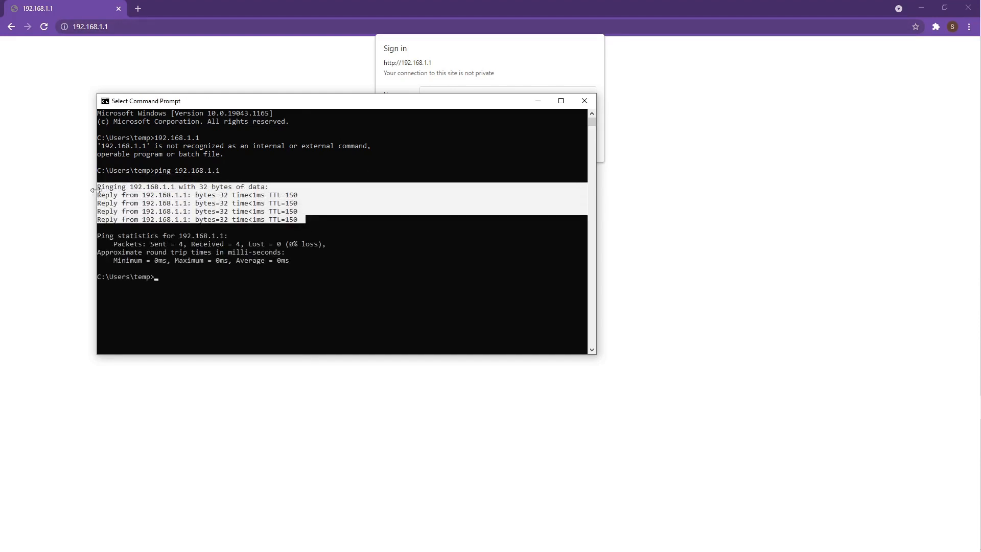
drag(397, 104, 443, 145)
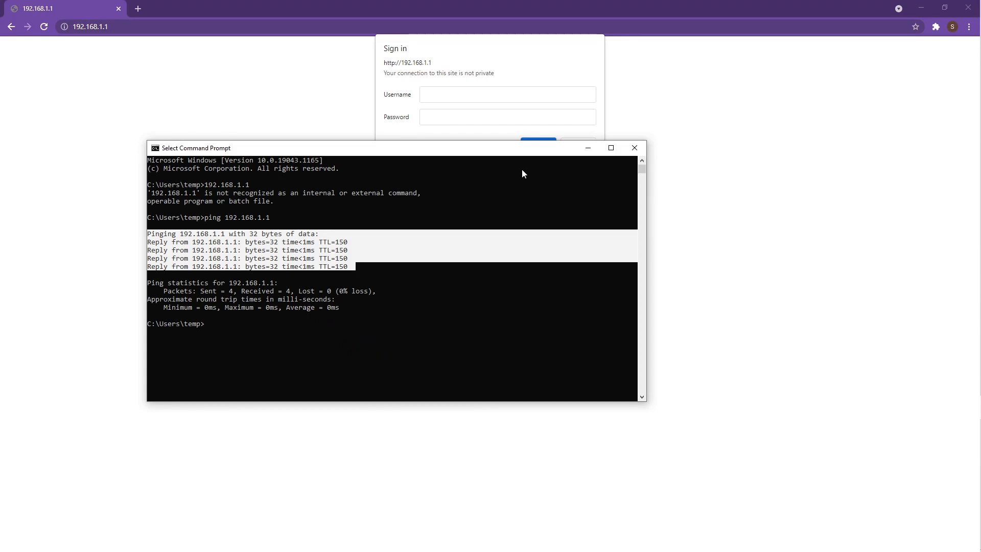
click(231, 248)
drag(353, 266, 148, 240)
click(300, 248)
drag(357, 266, 147, 235)
- Close Command Prompt and sign in as admin with the router password, declining to save it
click(635, 148)
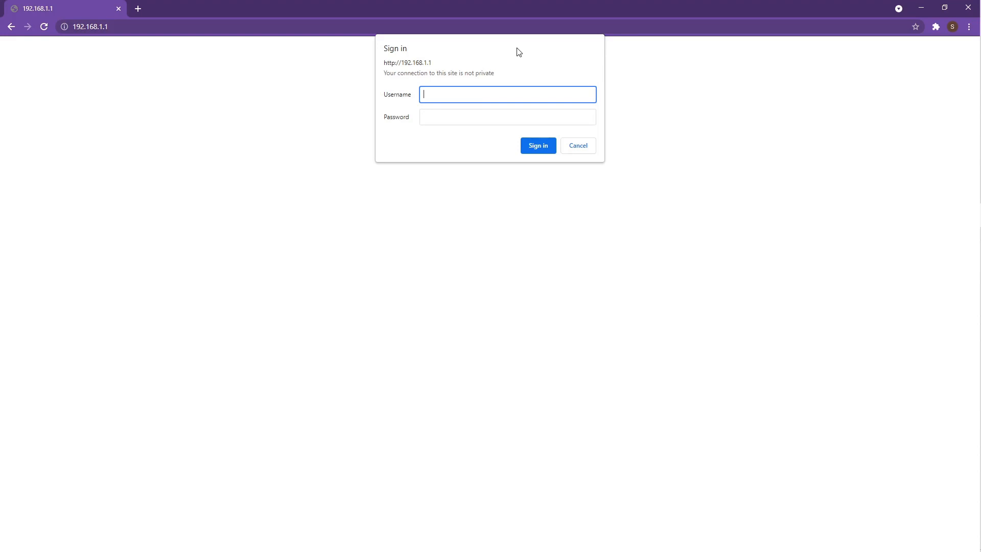
text(admin)
key(Tab)
text(adm)
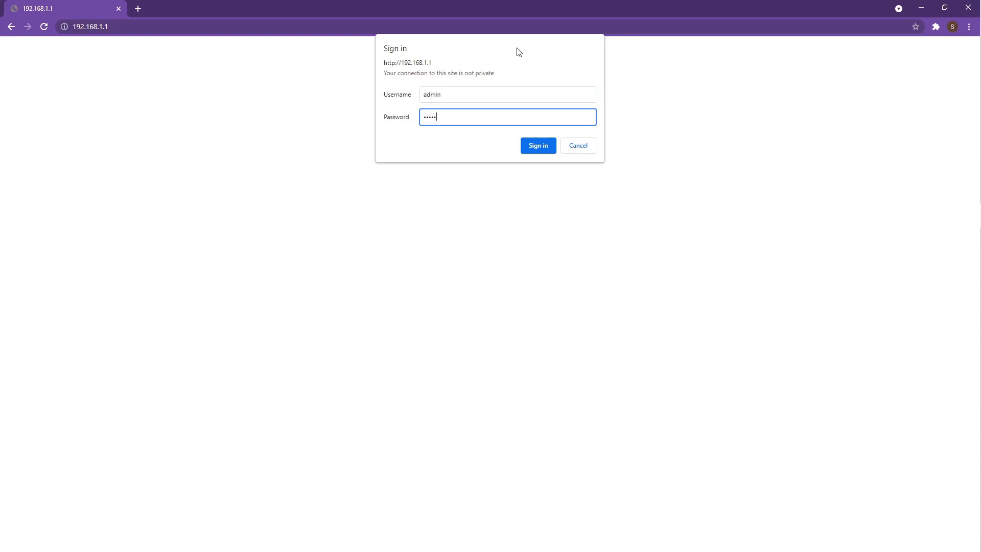
text(in)
key(Return)
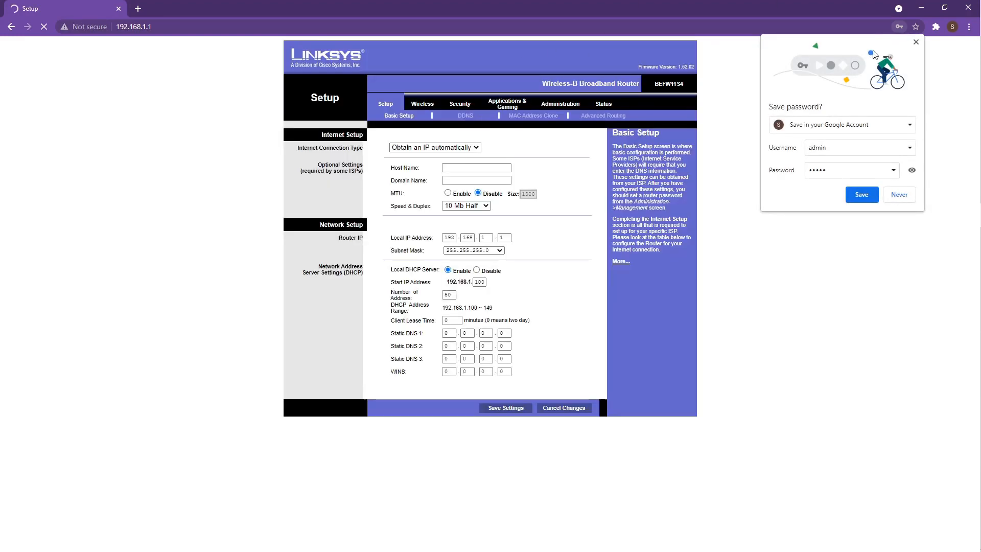
click(916, 43)
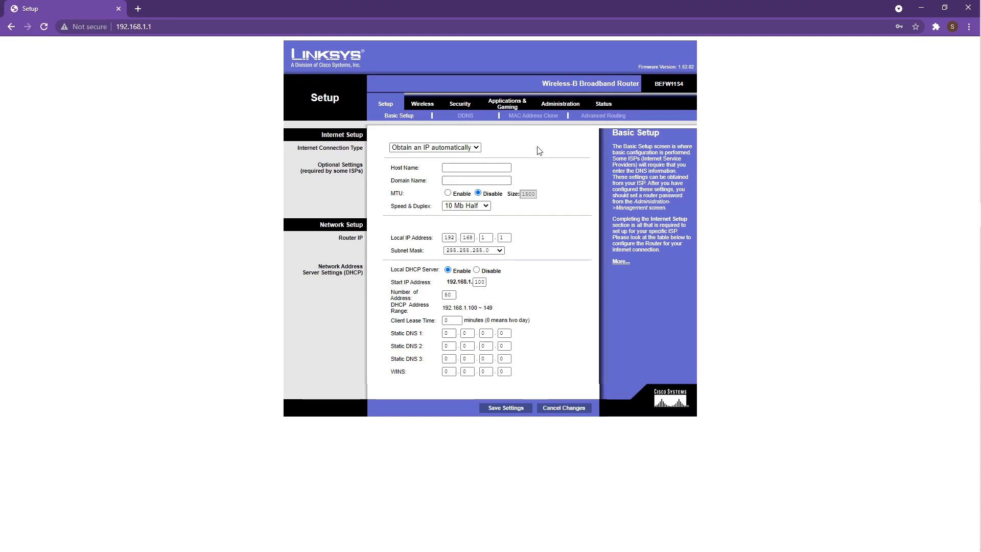
- Under Administration > Management, enter and confirm a new router password, then save it
click(560, 103)
drag(483, 150, 422, 150)
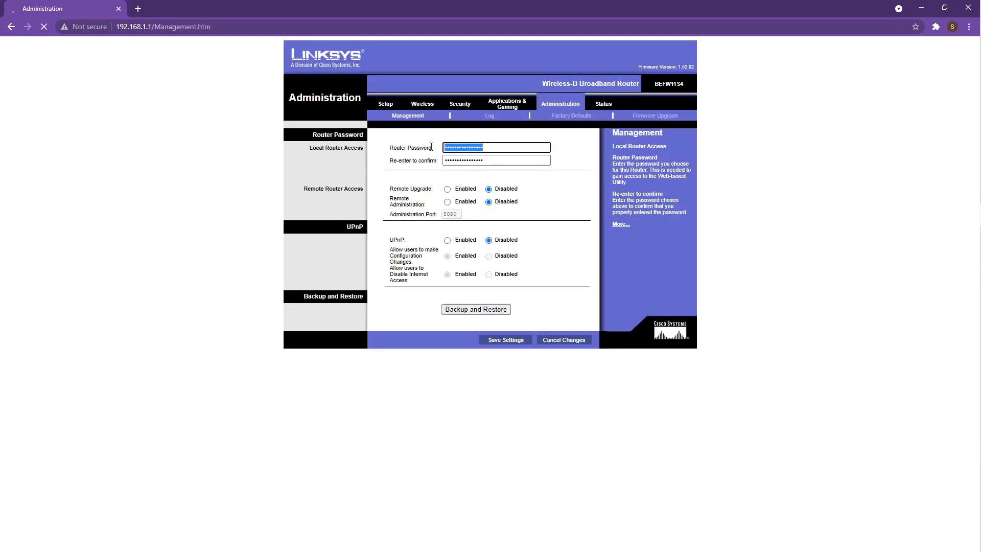
text(••••••)
key(Tab)
text(••••••••)
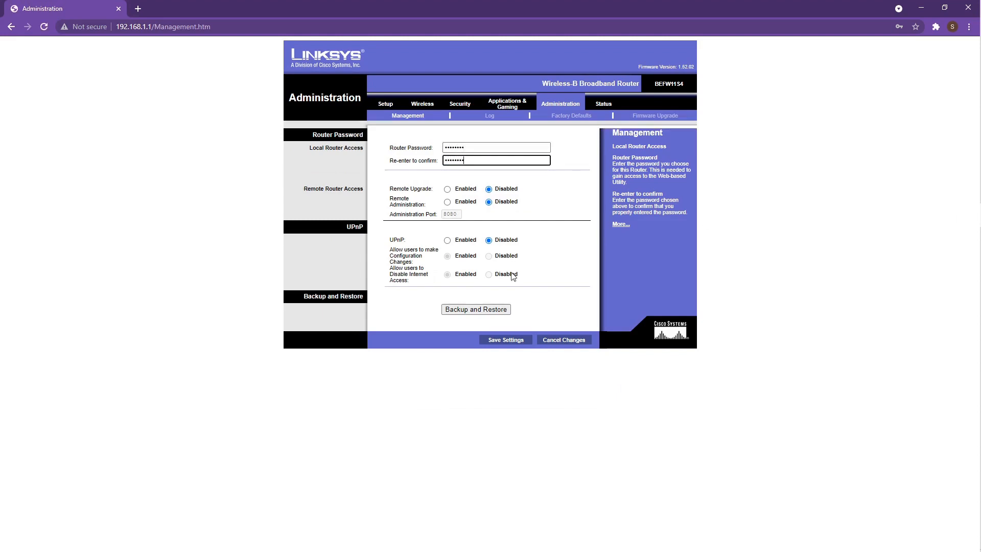
click(506, 340)
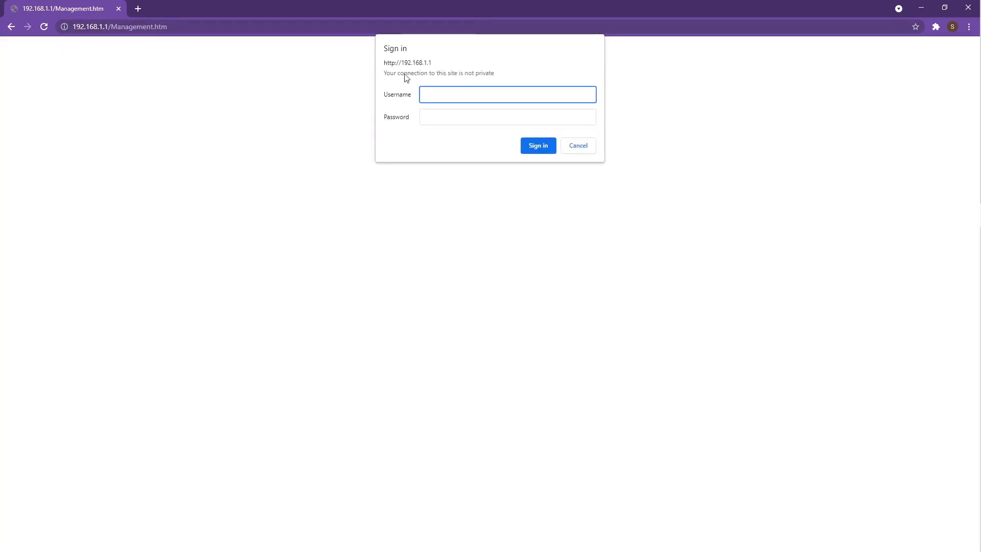
- Sign back in as admin using the new router password
text(admin)
key(Tab)
key(Return)
text(admin)
key(Tab)
text(••••••••)
key(Return)
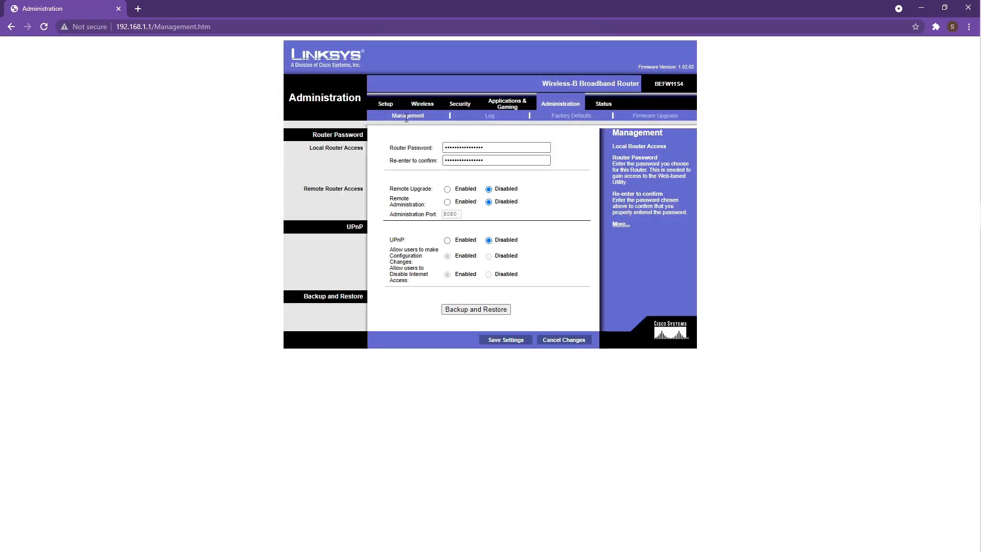
- On Basic Setup, change the Local IP Address's last octet to 2, making it 192.168.1.2
click(387, 104)
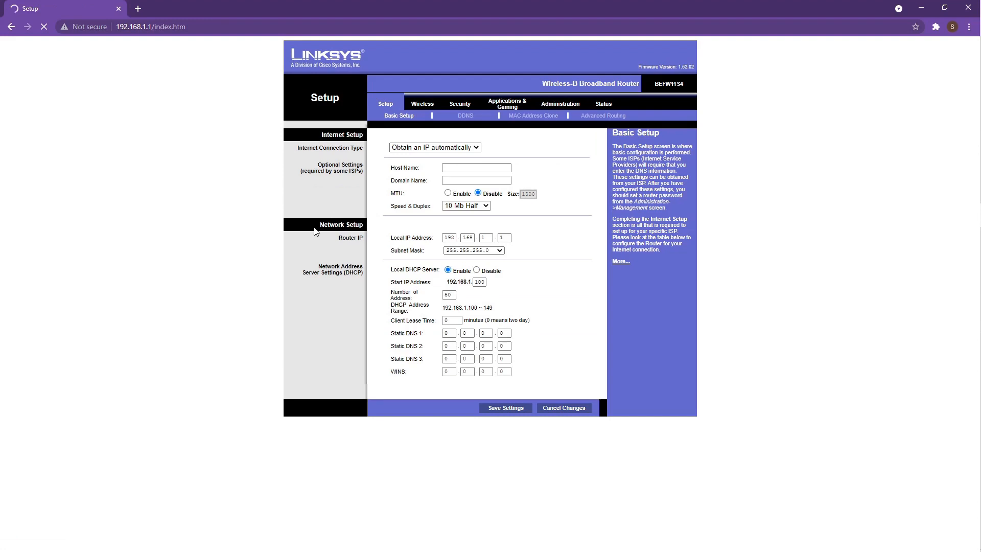
drag(390, 248, 511, 238)
double_click(510, 238)
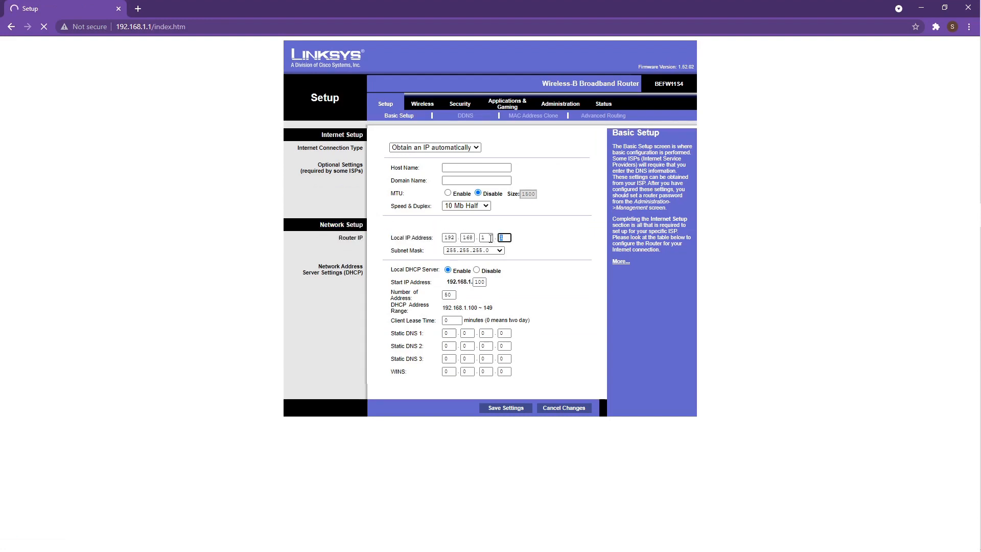
text(2)
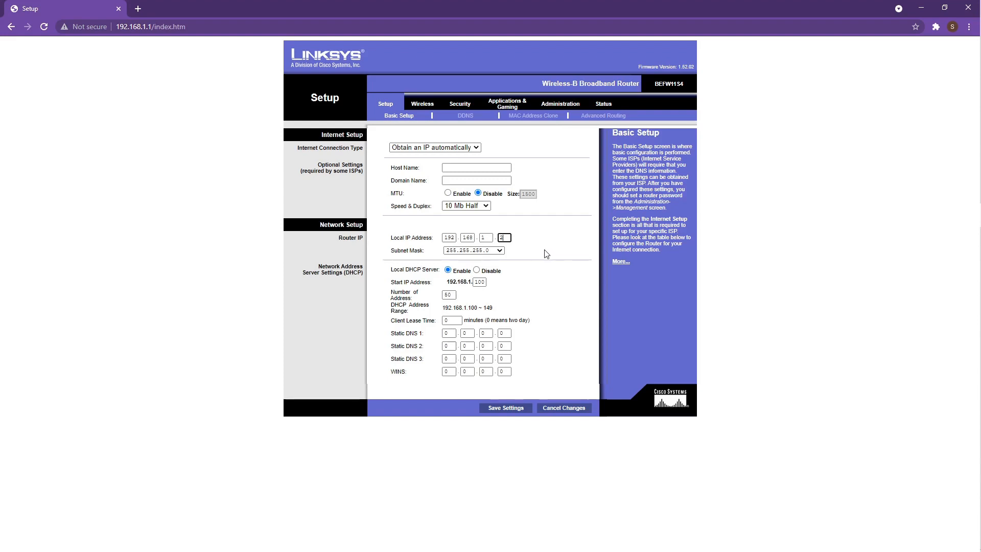
- Run ipconfig in Command Prompt and highlight the PC's IPv4 address 192.168.1.100
key(super)
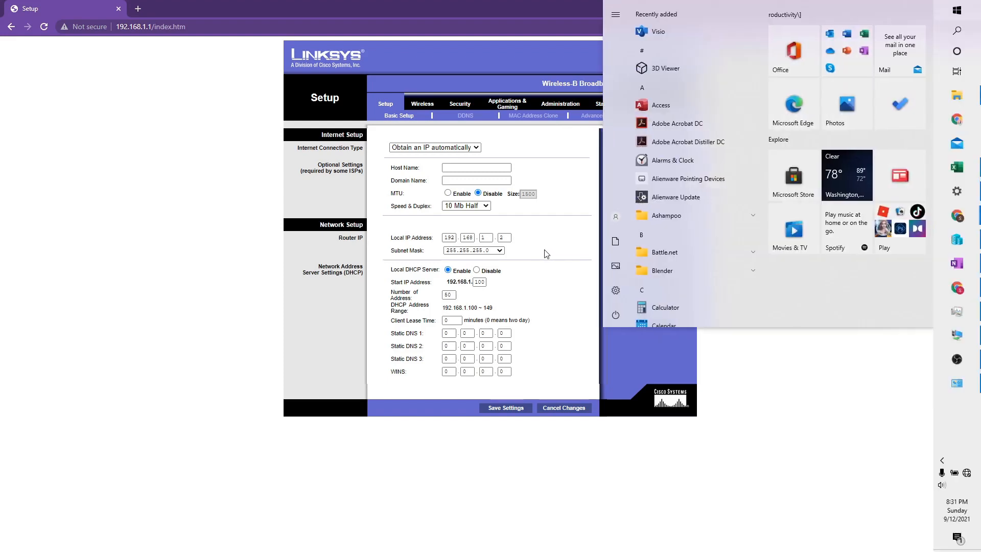
text(cmd)
key(Return)
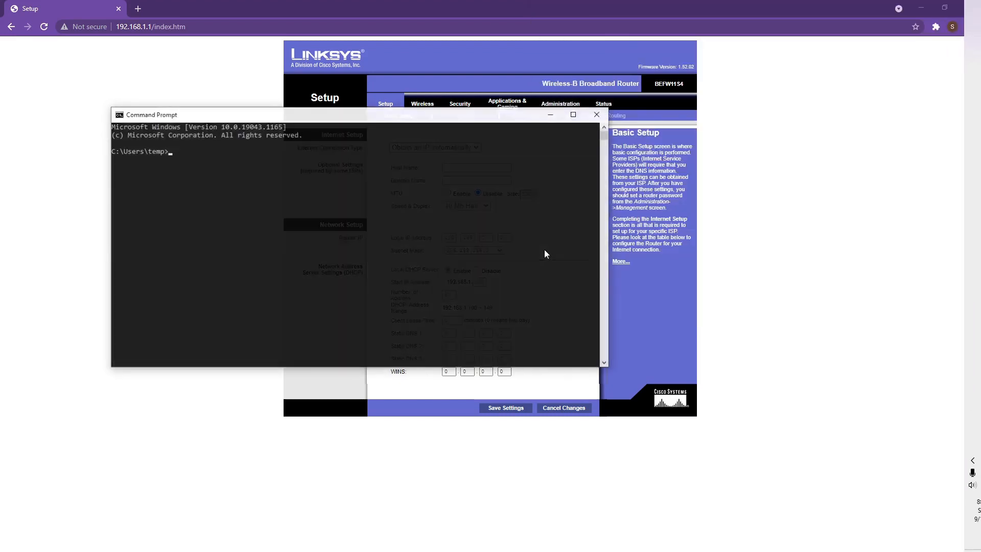
text(ipconfig)
key(Return)
drag(333, 250, 270, 250)
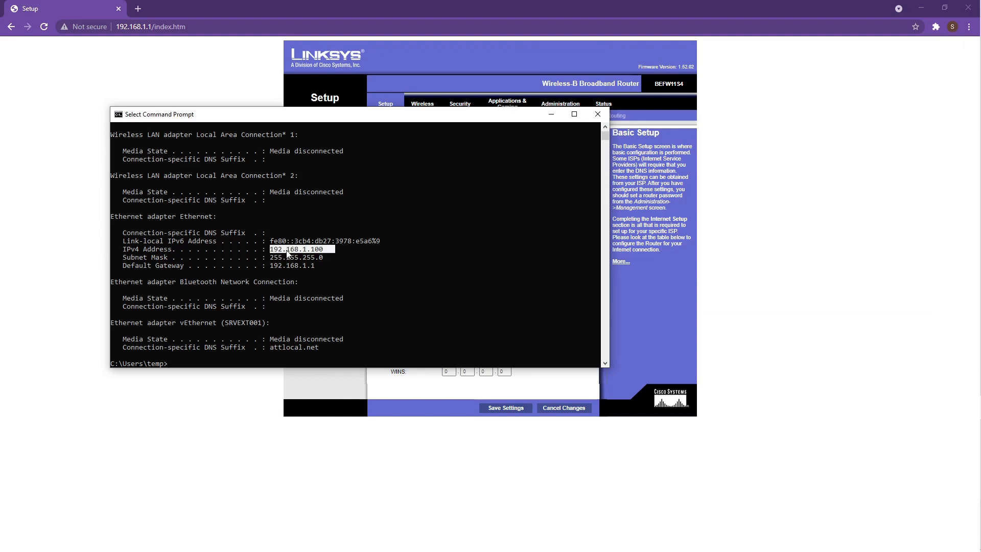
drag(327, 121, 271, 300)
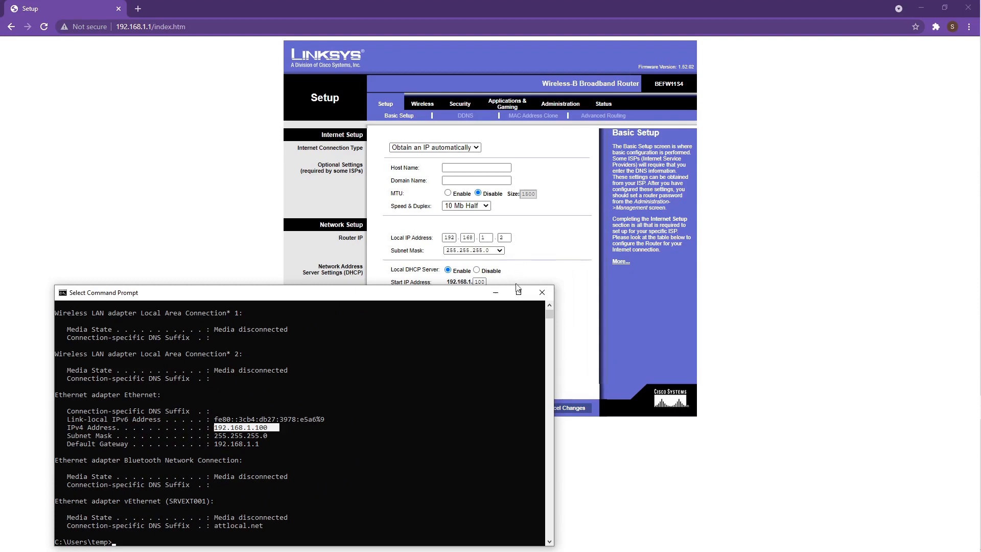
- Save the new Local IP 192.168.1.2 and acknowledge the notice about the new address
click(496, 294)
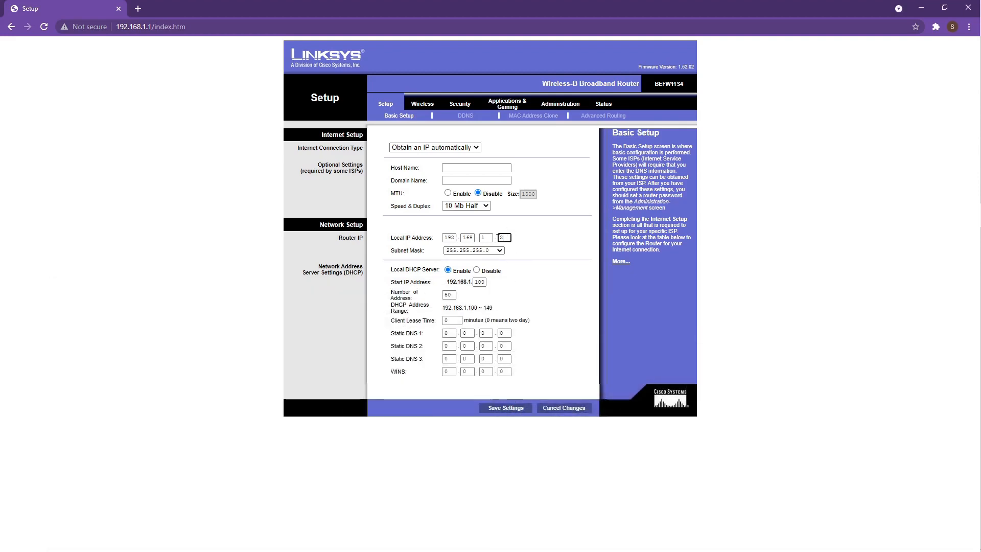
click(512, 408)
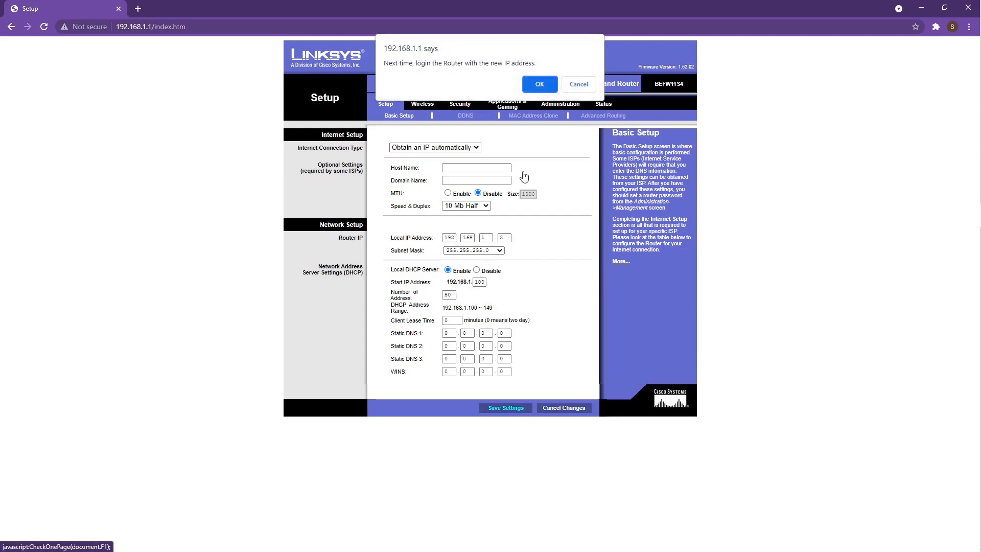
click(535, 81)
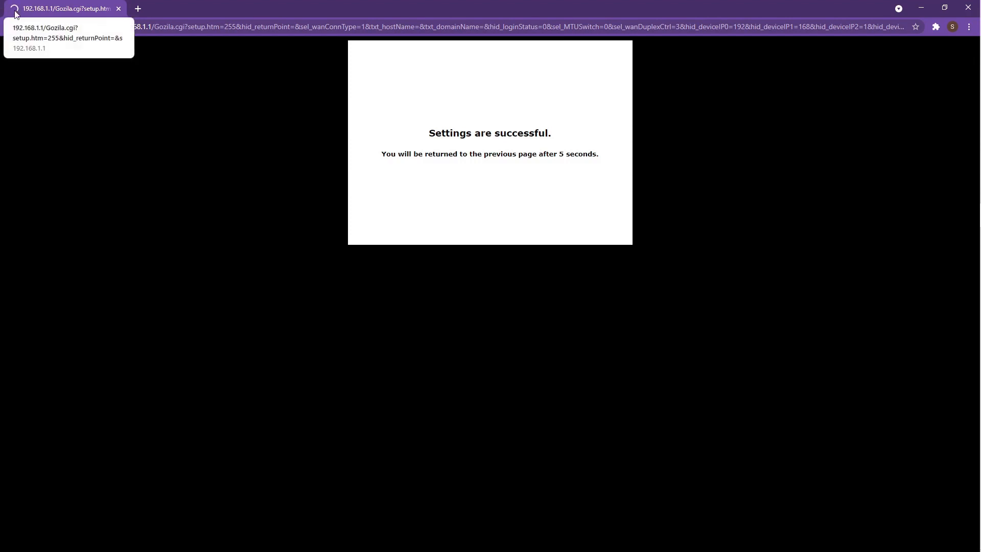
click(151, 28)
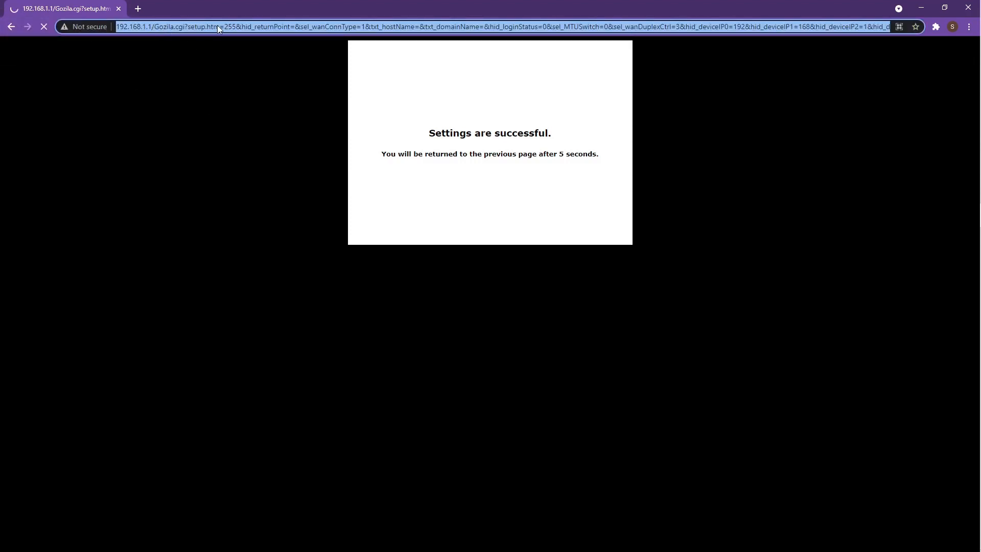
- Go to 192.168.1.2 and sign in as admin with the new password, declining to save it
text(192.168.1.2)
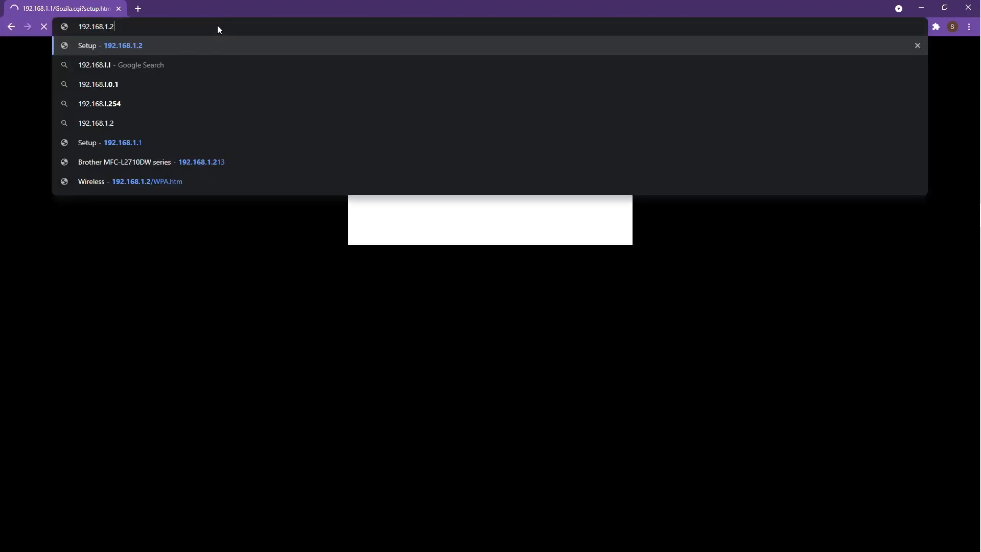
key(Return)
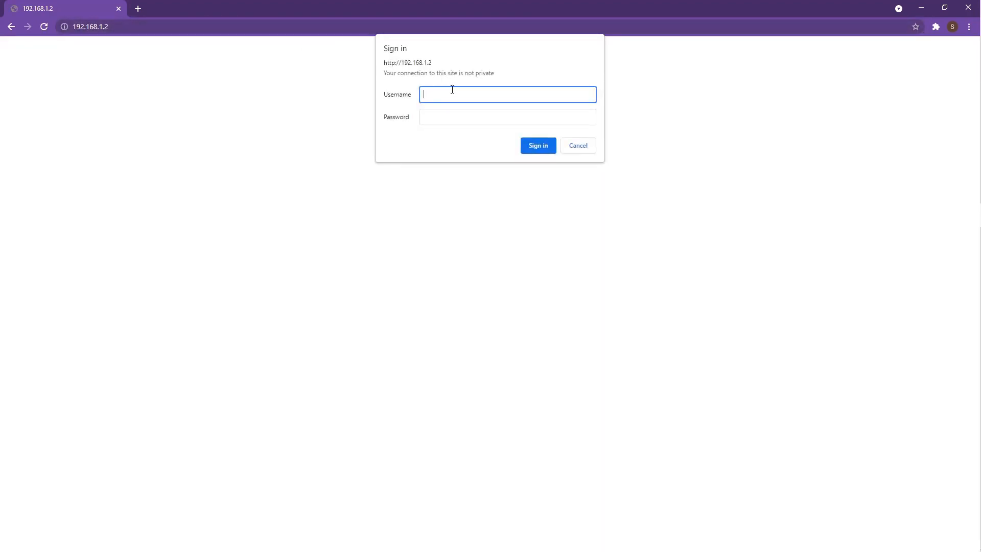
text(admin)
key(Tab)
text(••••••••)
key(Return)
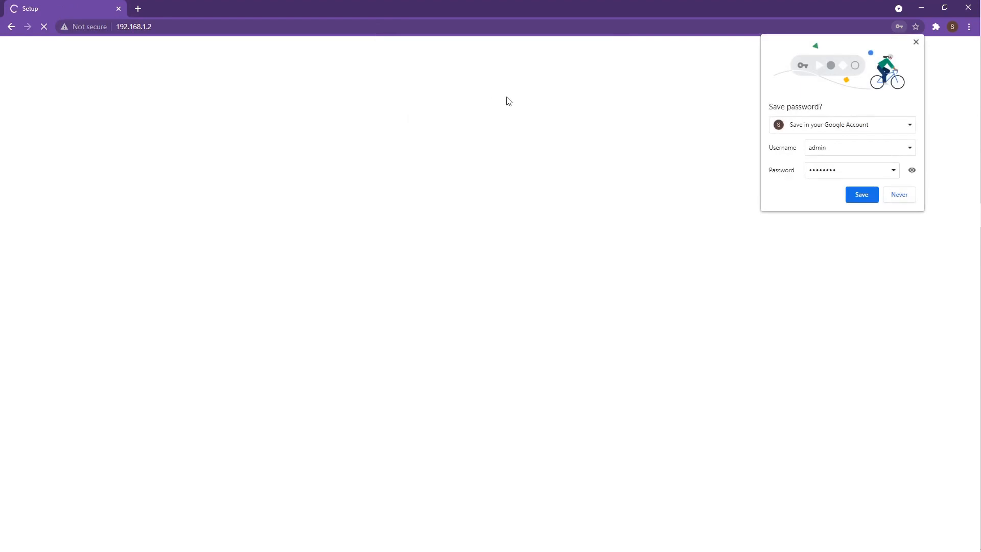
click(916, 42)
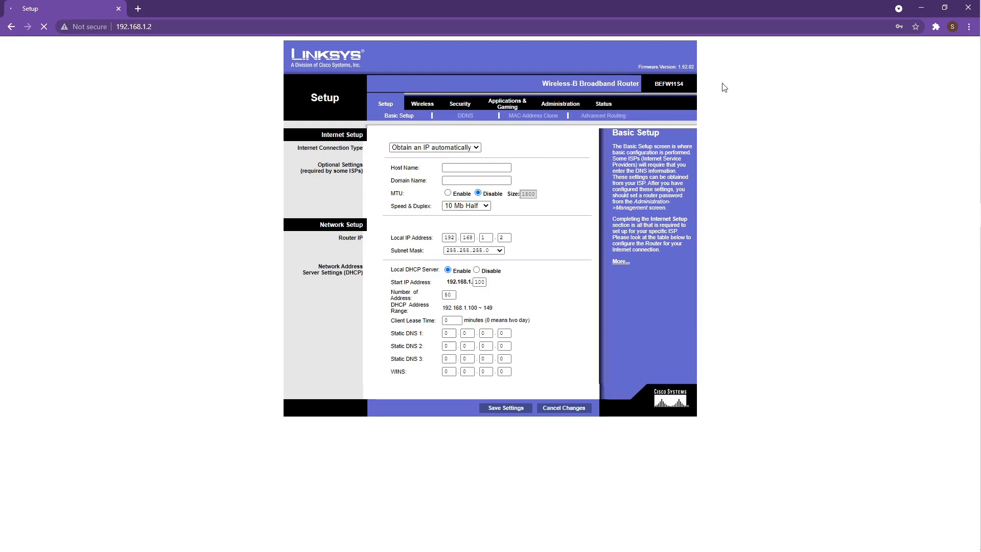
- Rename the wireless SSID from linksys to TheBestTeacher and save it
click(417, 105)
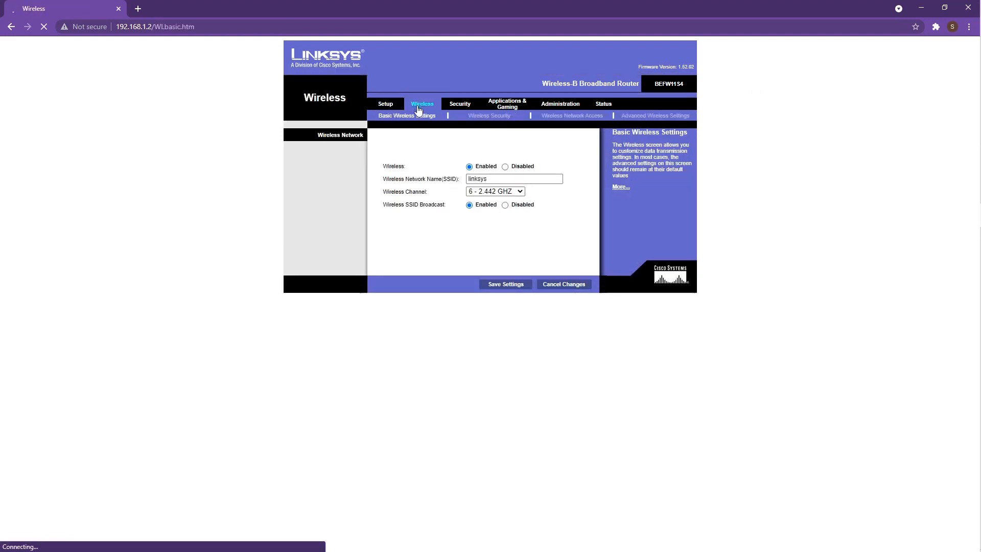
double_click(506, 179)
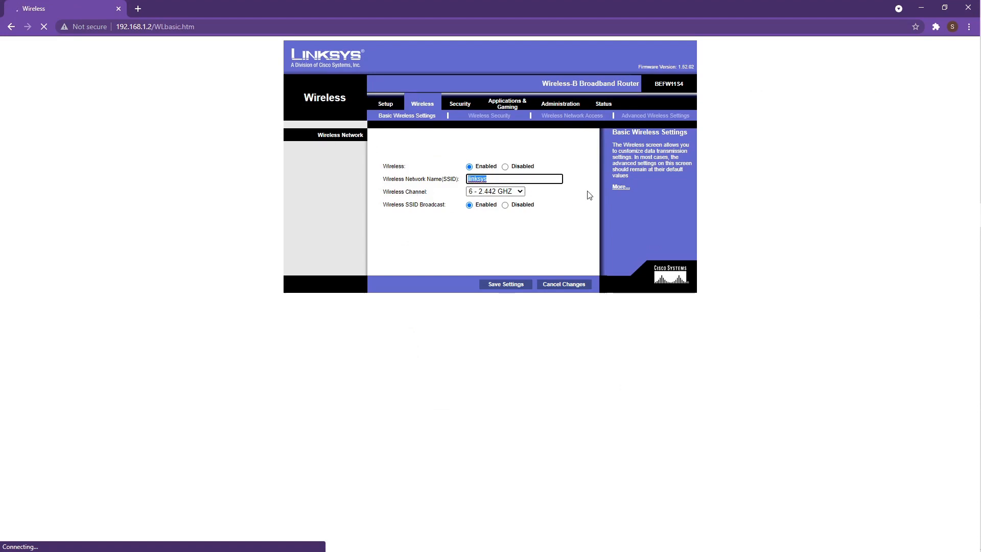
text(TheBestTeacher)
click(513, 285)
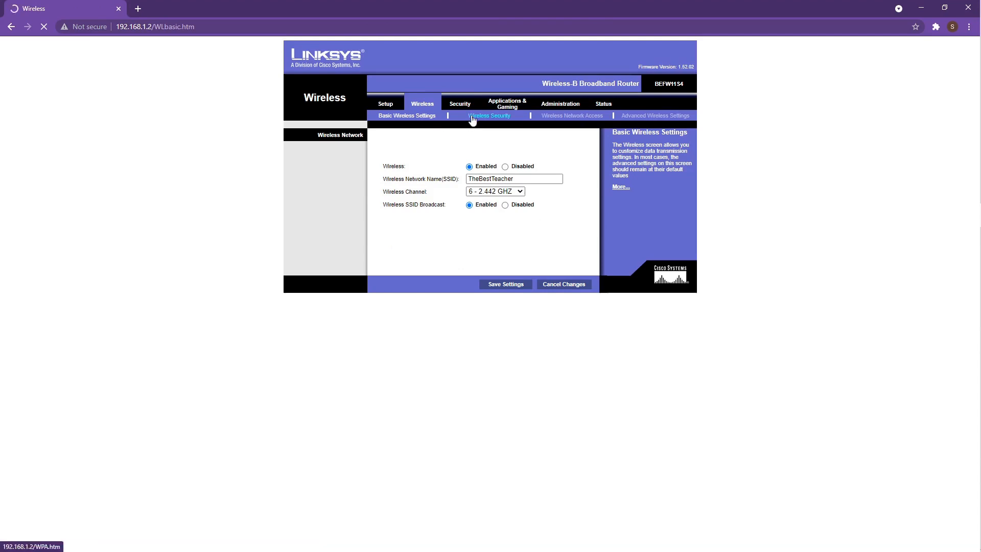
click(489, 116)
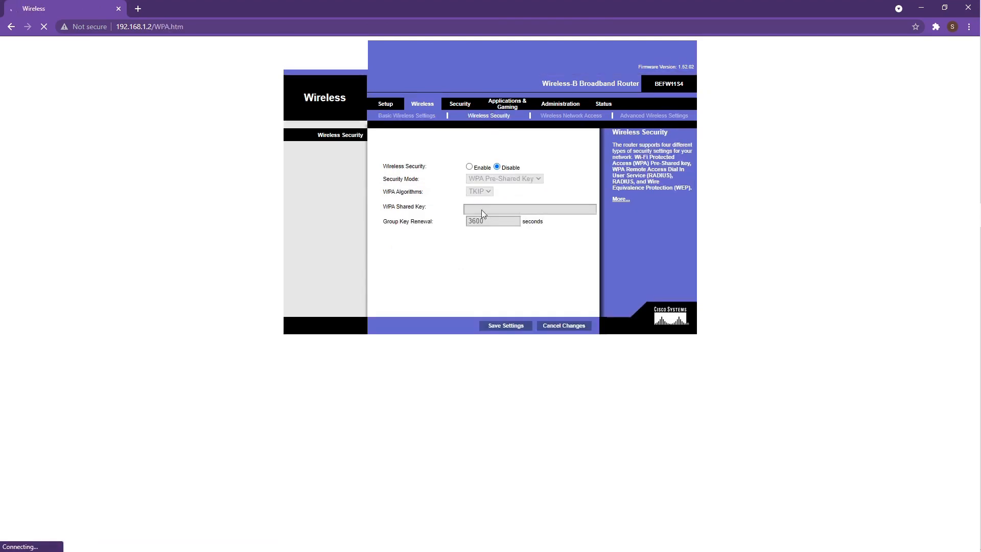
- Enable WPA Pre-Shared Key security with TKIP and a shared key, then save
click(469, 168)
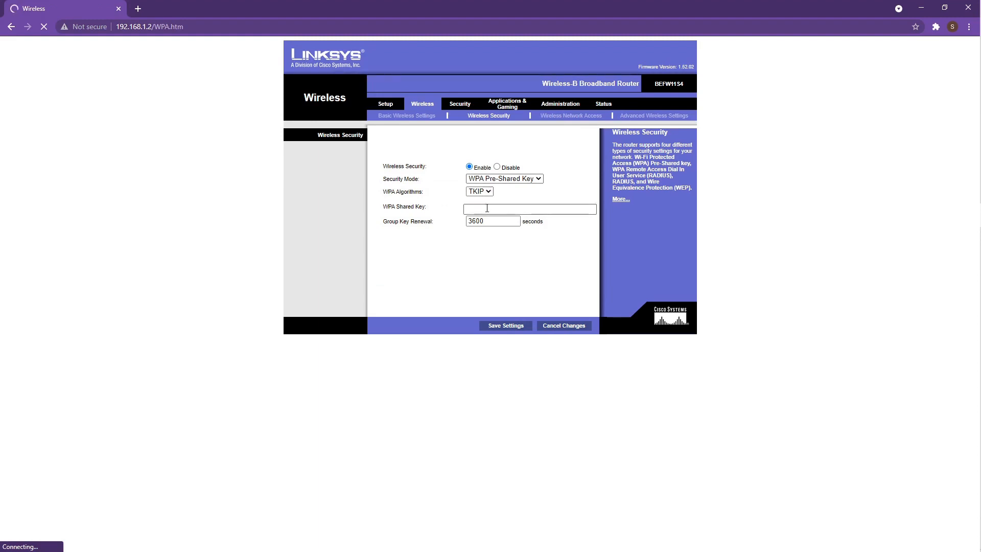
click(478, 195)
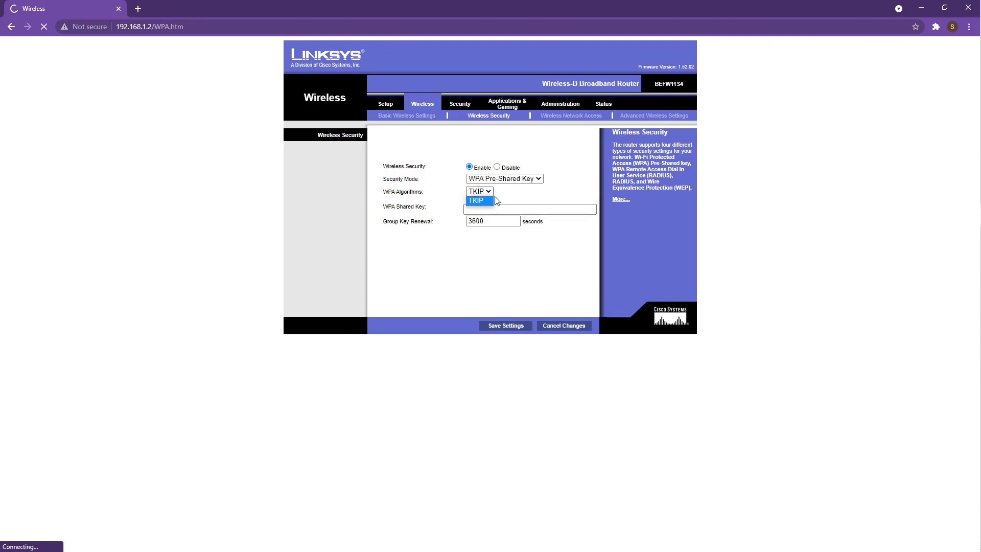
click(523, 211)
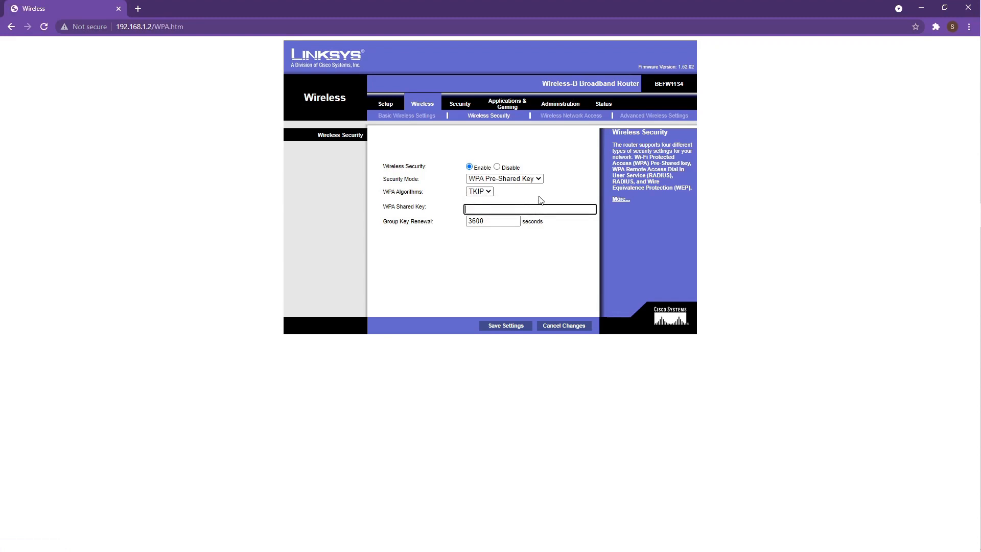
text(••••)
click(512, 325)
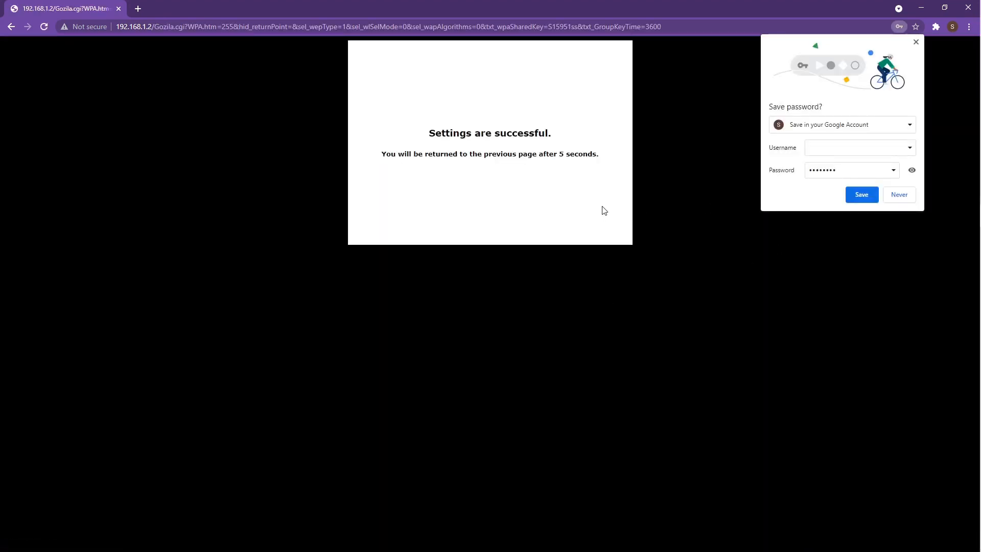
click(915, 42)
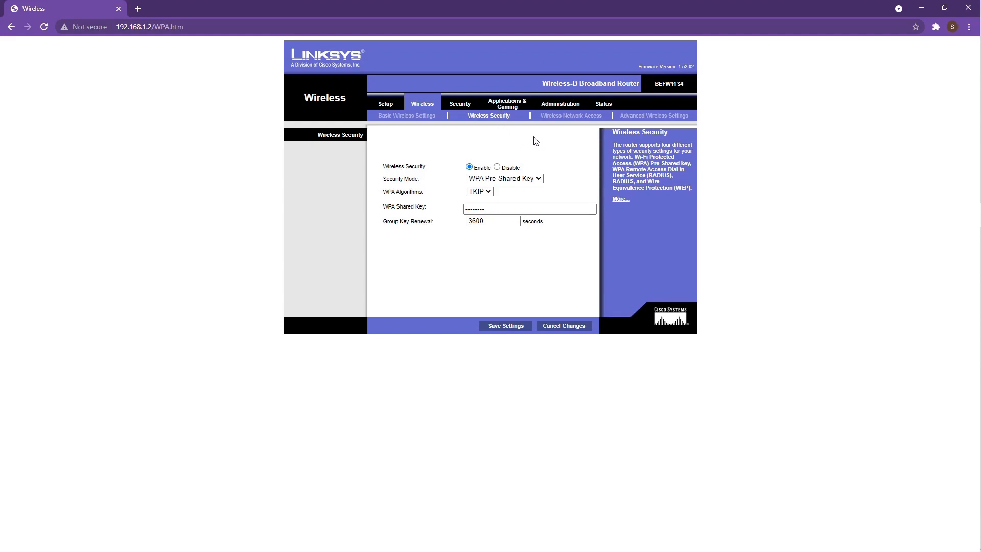
- Choose Restrict Access for wireless and enter the connected phone's MAC address as MAC 01
click(578, 116)
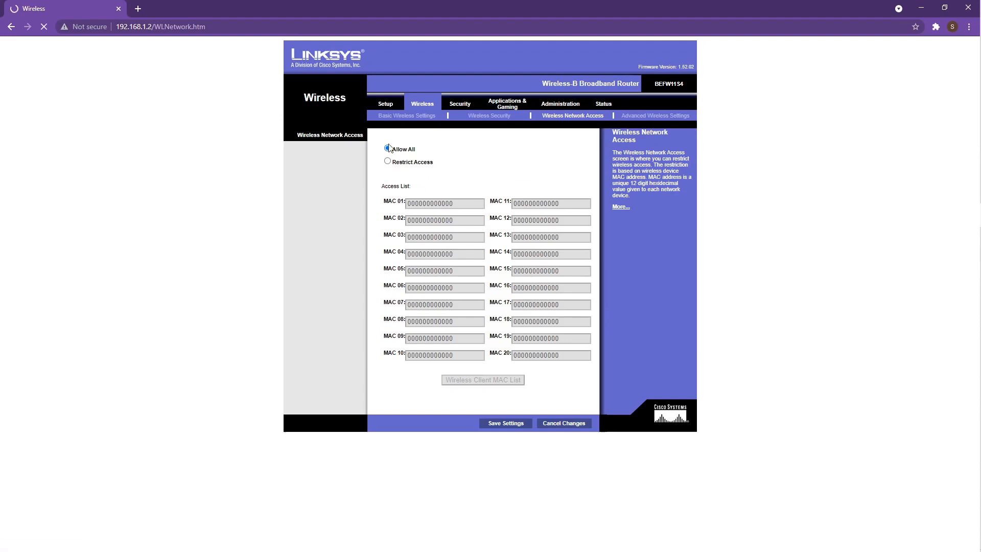
click(387, 162)
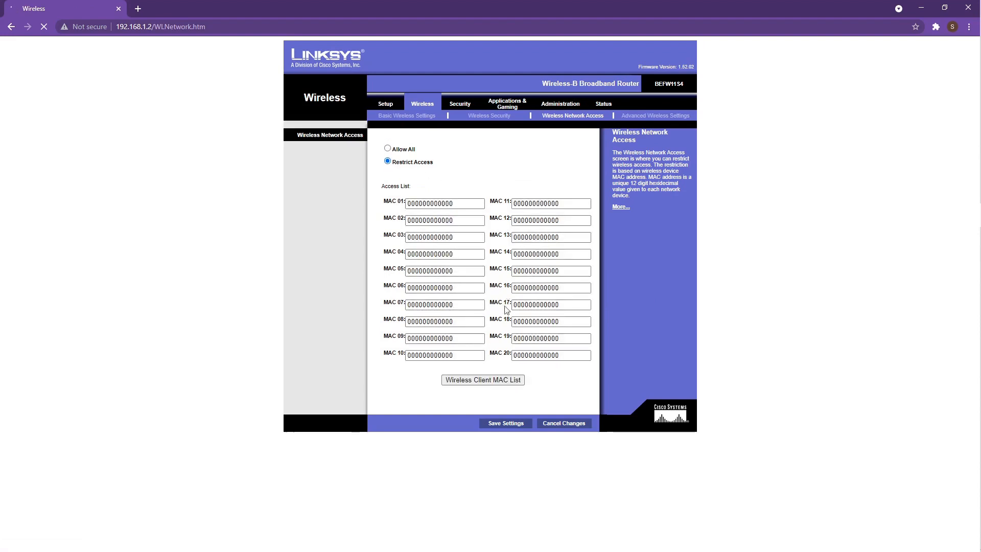
click(498, 382)
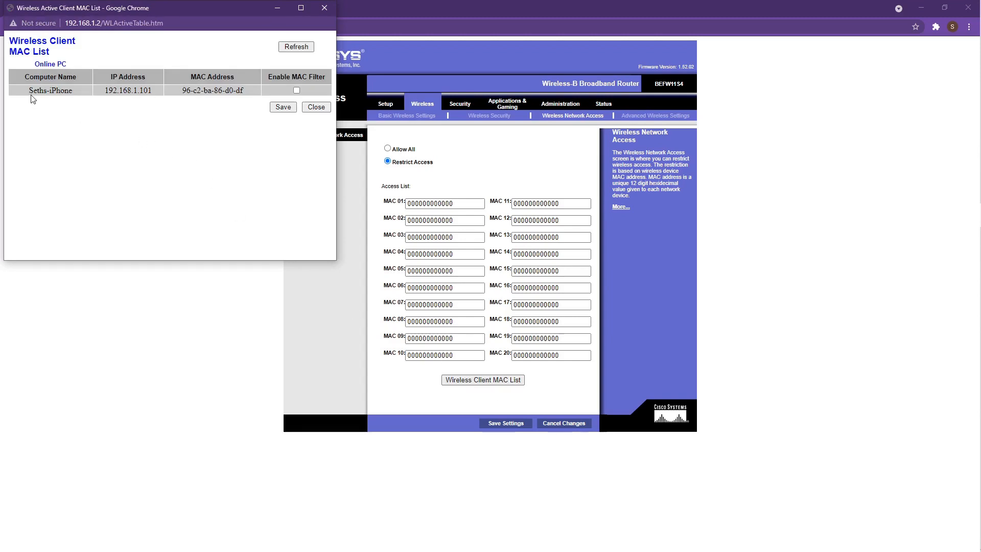
click(297, 91)
click(284, 107)
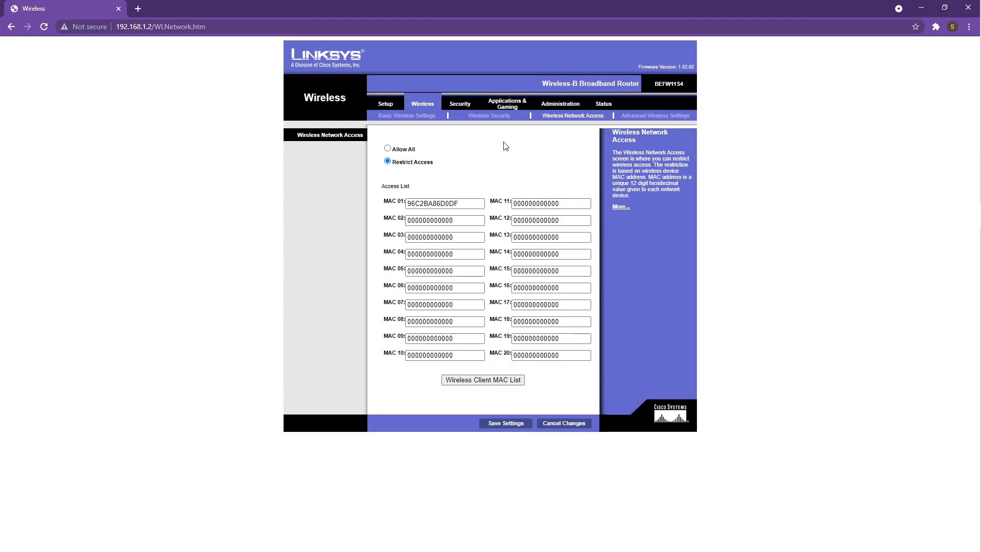
- Start a Port Range Forwarding rule named COD covering ports 5544 to 5544
click(509, 105)
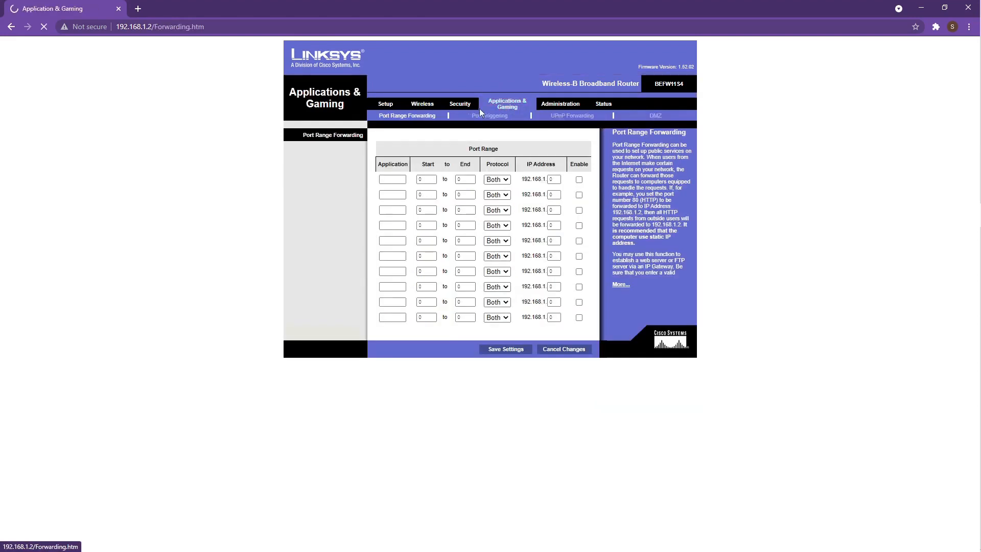
click(399, 180)
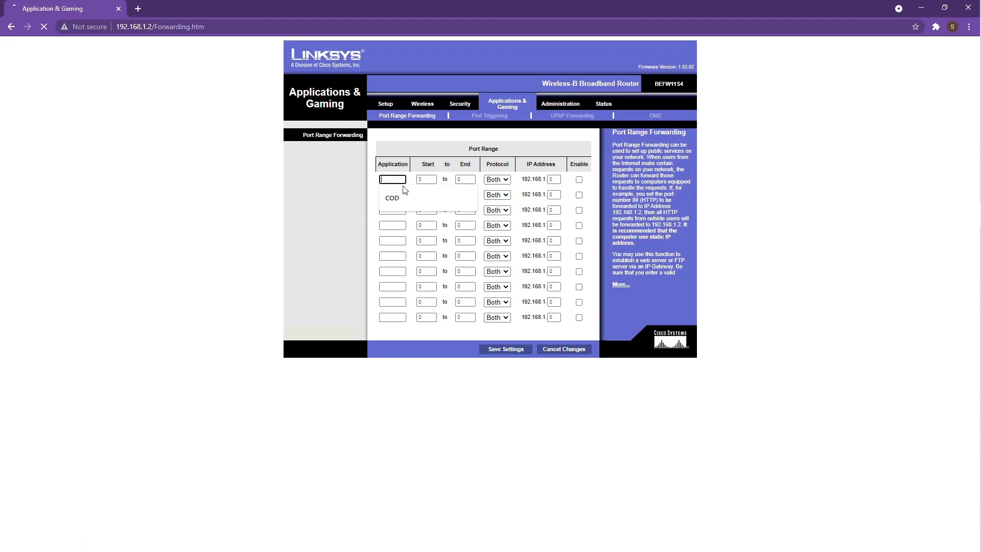
click(393, 198)
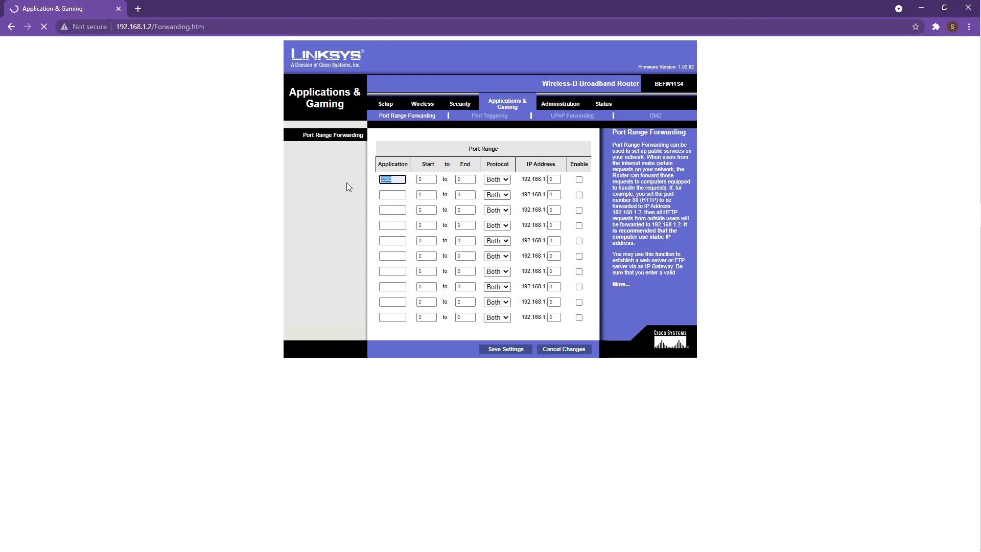
drag(428, 179, 410, 186)
text(5544)
key(Tab)
text(544)
drag(475, 182, 454, 181)
click(460, 193)
drag(474, 180, 433, 173)
text(5544)
- Set the COD rule to TCP with destination IP 192.168.1.50, enable it, and save
click(497, 180)
click(496, 188)
key(Tab)
text(50)
click(579, 180)
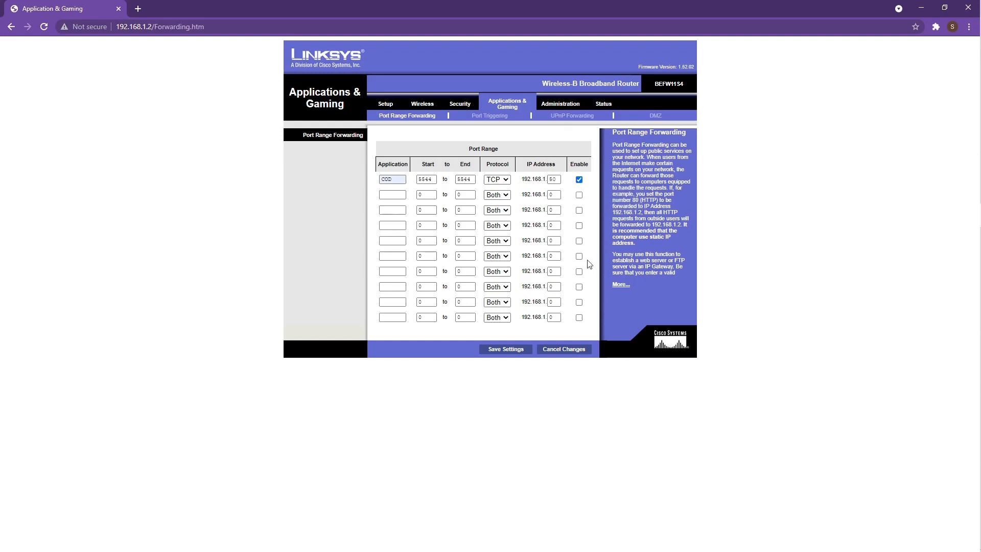
click(511, 349)
- Set Log to Yes on the Administration Log page and save the settings
click(569, 107)
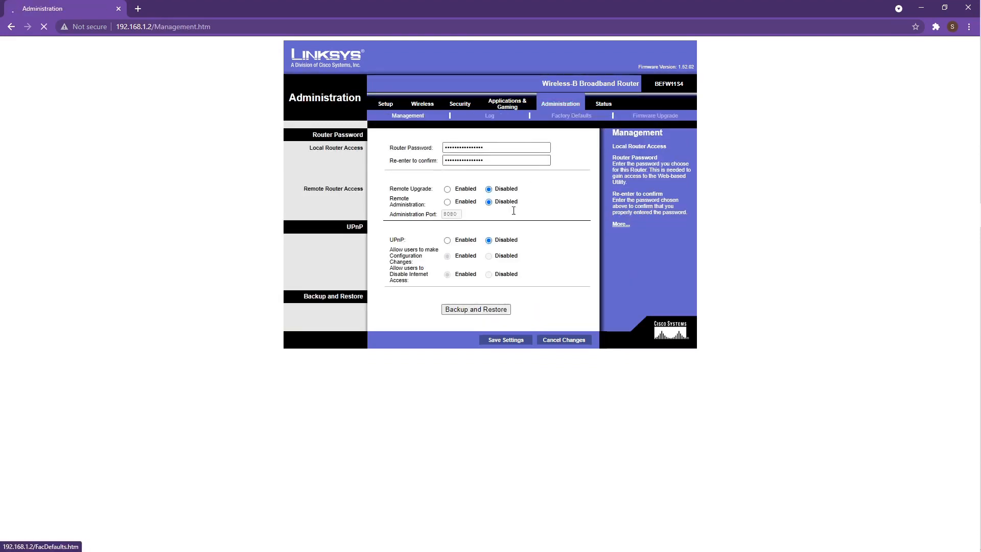
click(487, 115)
click(447, 162)
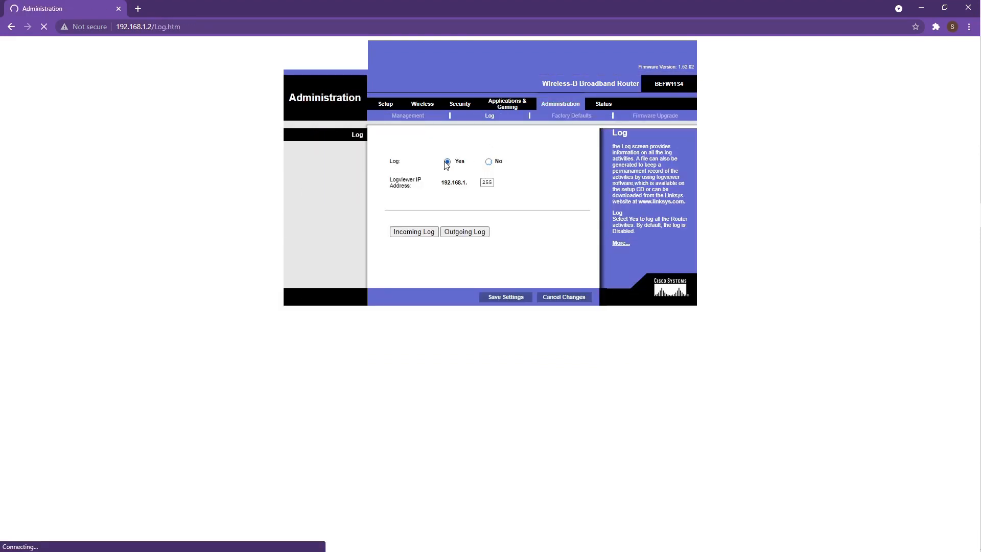
click(506, 299)
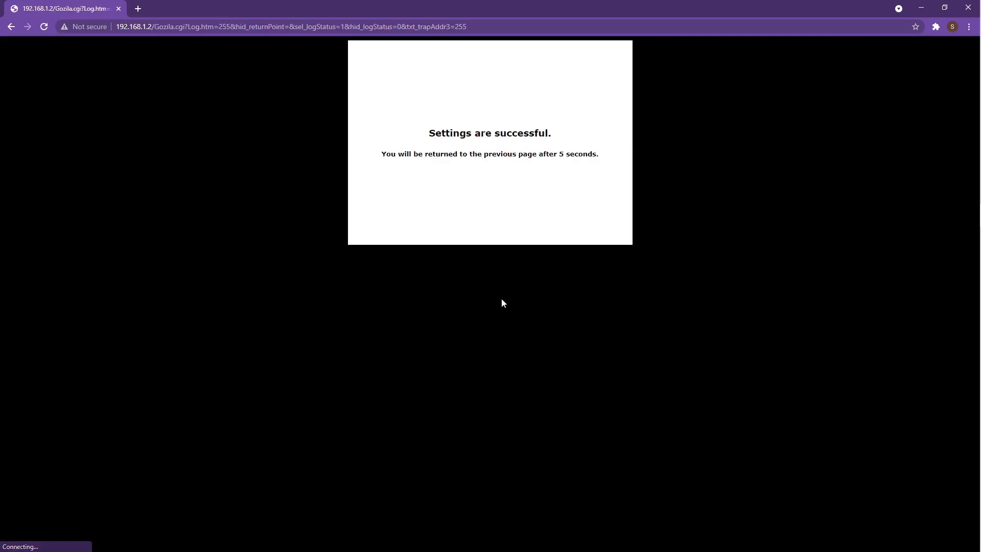